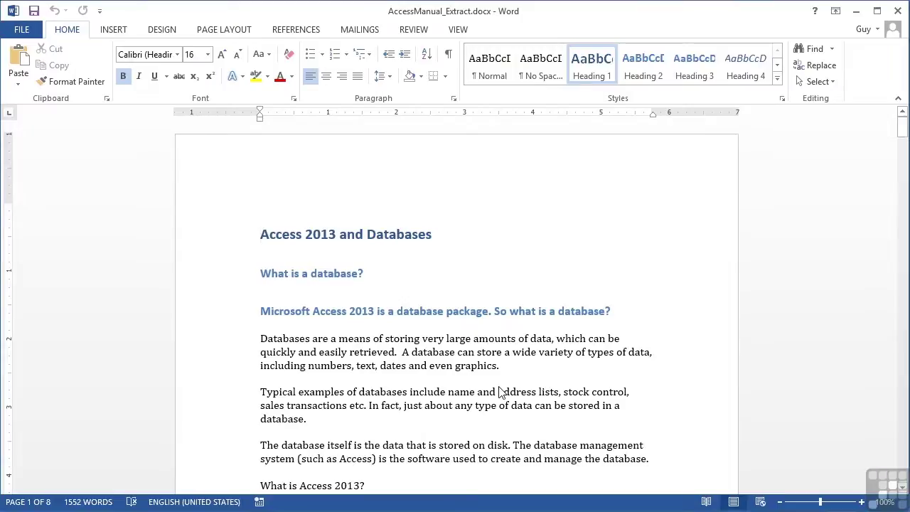
Step: Set the document's hyphenation to Automatic from the Page Layout Hyphenation menu
scroll(499, 389, down, 2)
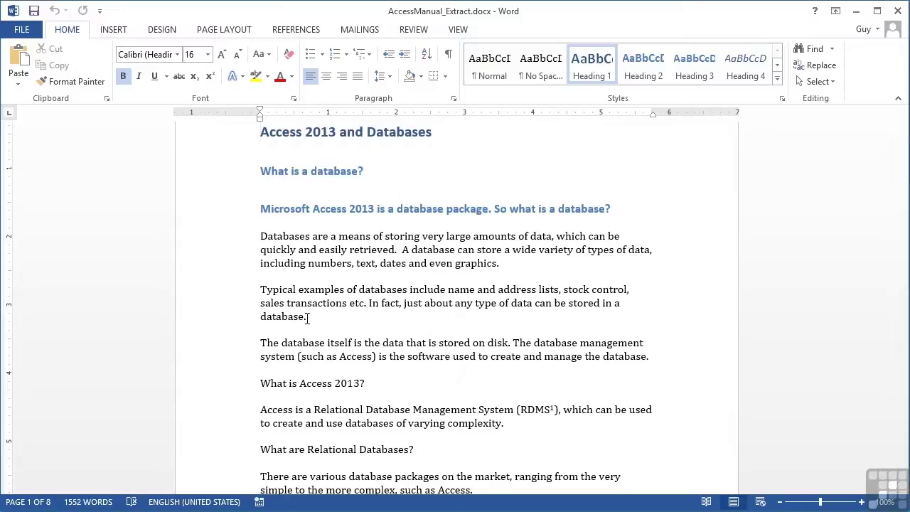
click(242, 30)
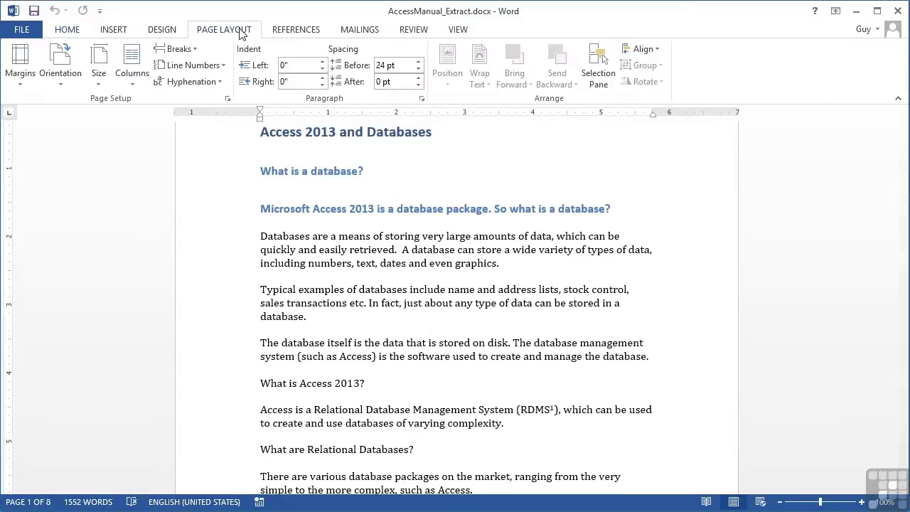
click(222, 87)
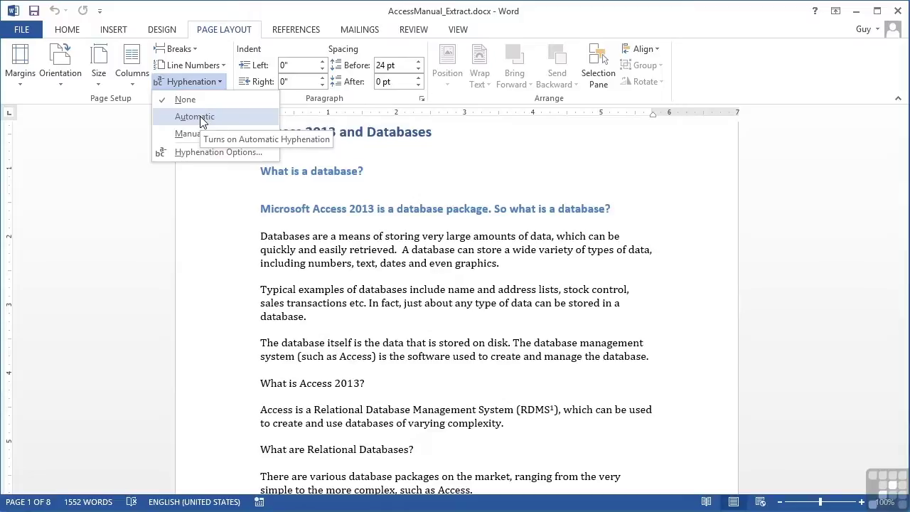
click(200, 116)
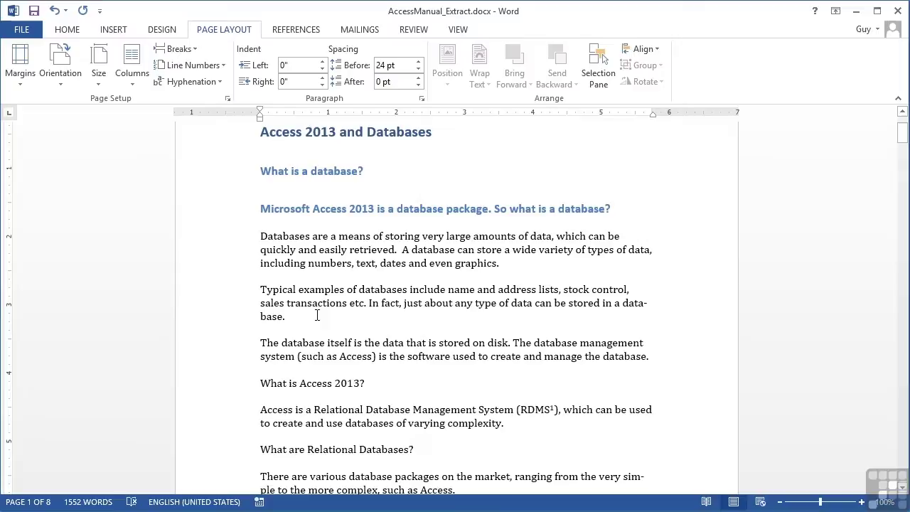
scroll(317, 315, down, 2)
scroll(317, 315, down, 2)
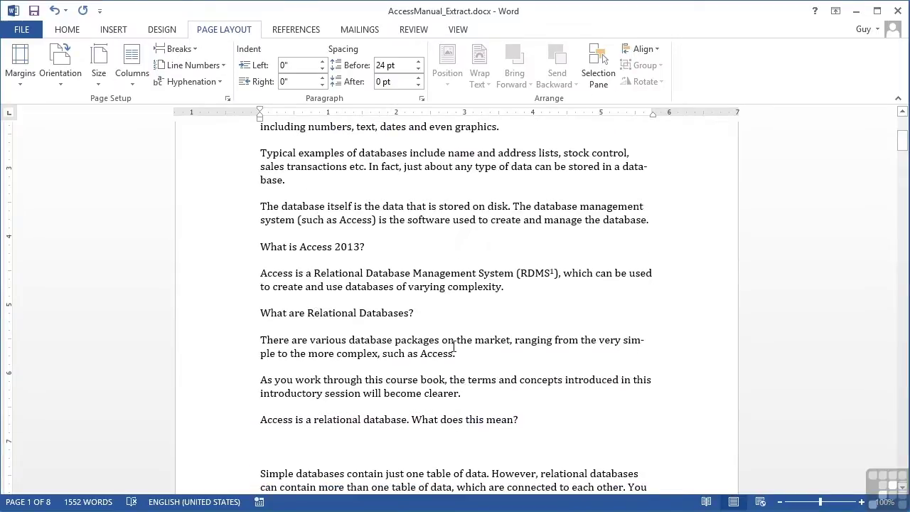
scroll(453, 346, down, 1)
scroll(453, 346, down, 2)
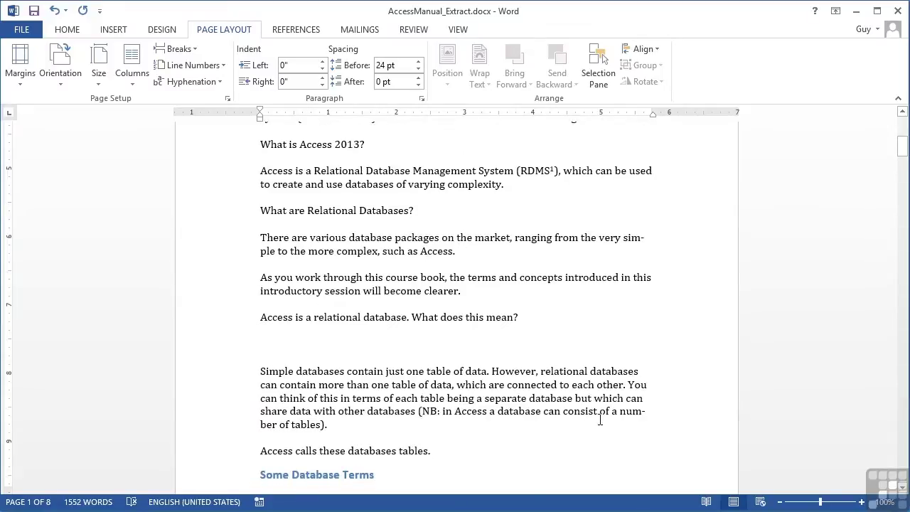
scroll(597, 415, down, 2)
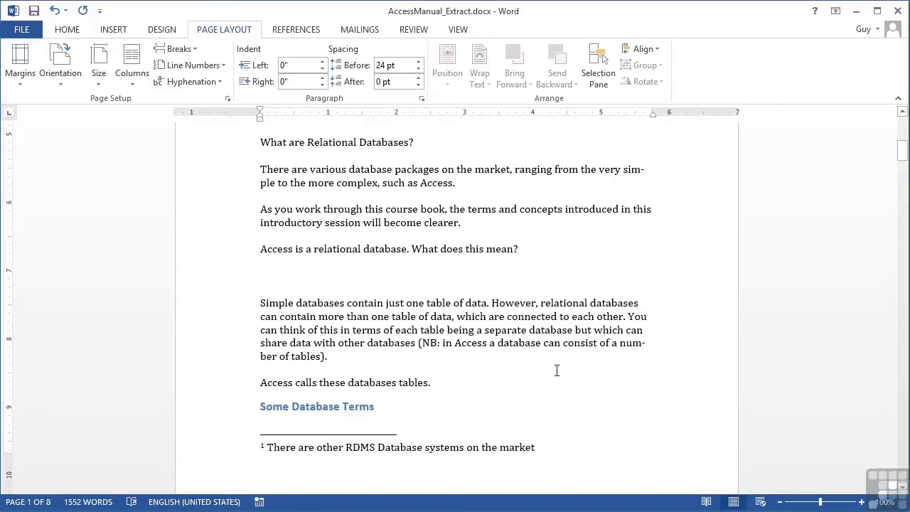
scroll(557, 369, down, 7)
scroll(555, 370, down, 6)
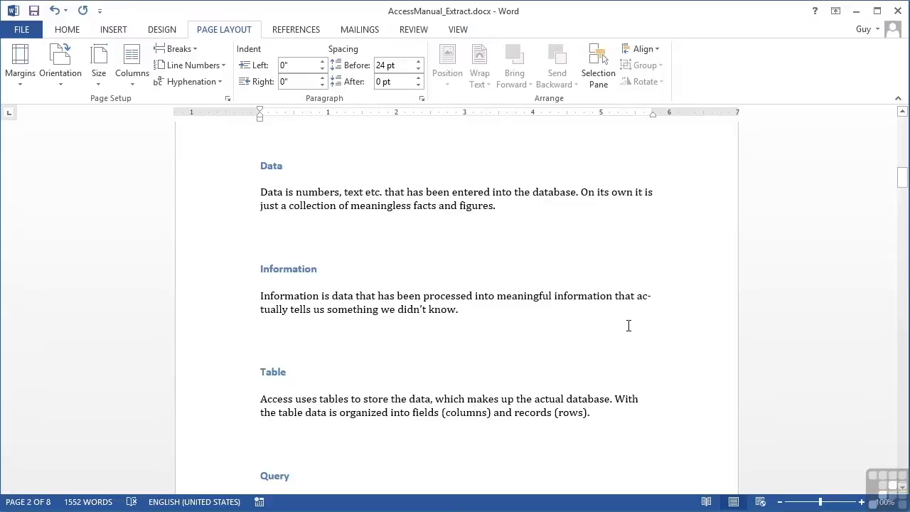
scroll(638, 404, down, 10)
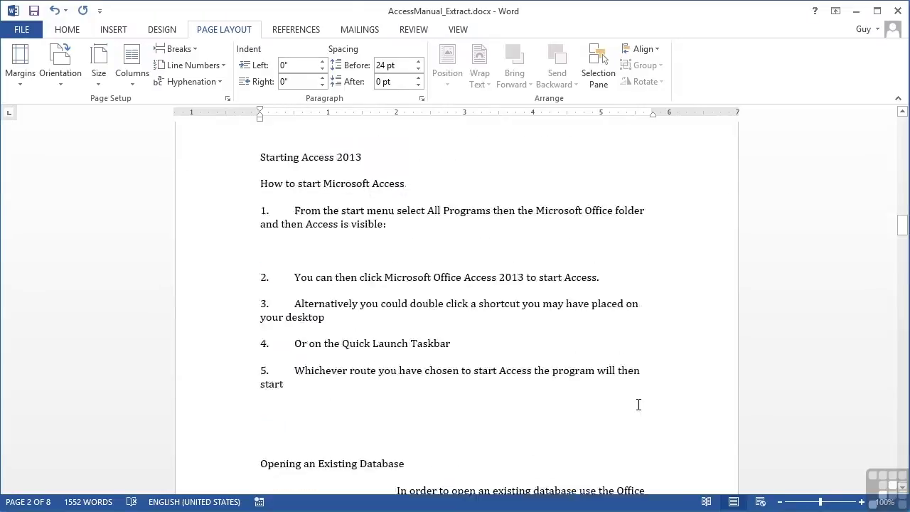
scroll(638, 427, down, 10)
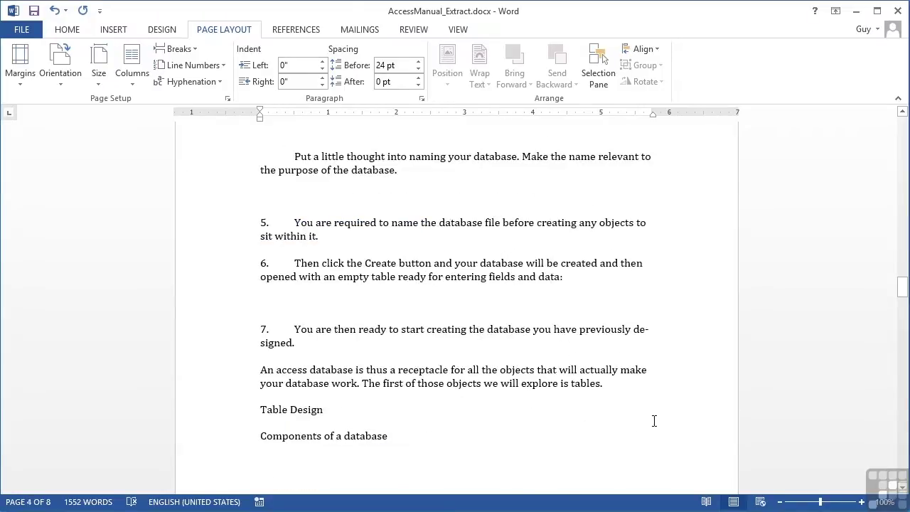
scroll(653, 423, down, 4)
scroll(649, 426, down, 20)
scroll(650, 426, down, 10)
scroll(650, 427, down, 6)
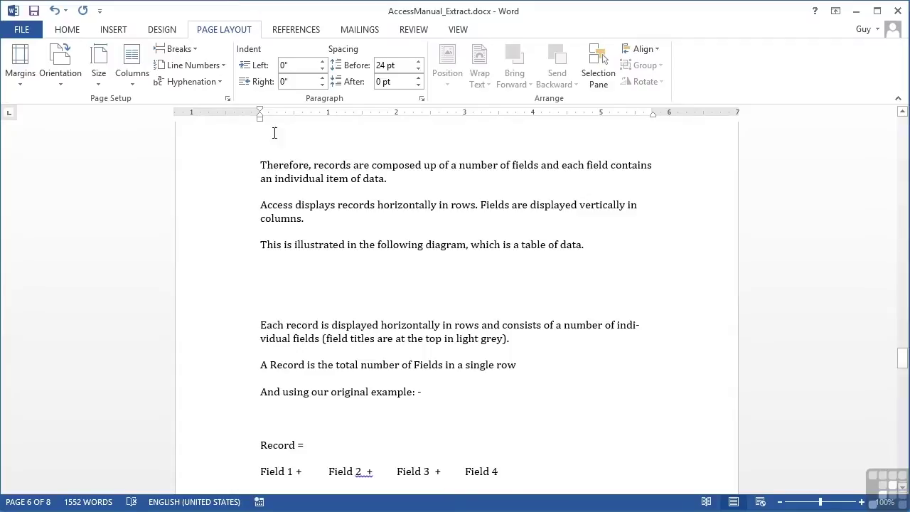
Step: Keep Limit consecutive hyphens at No limit in Hyphenation Options, then run Manual hyphenation
click(224, 85)
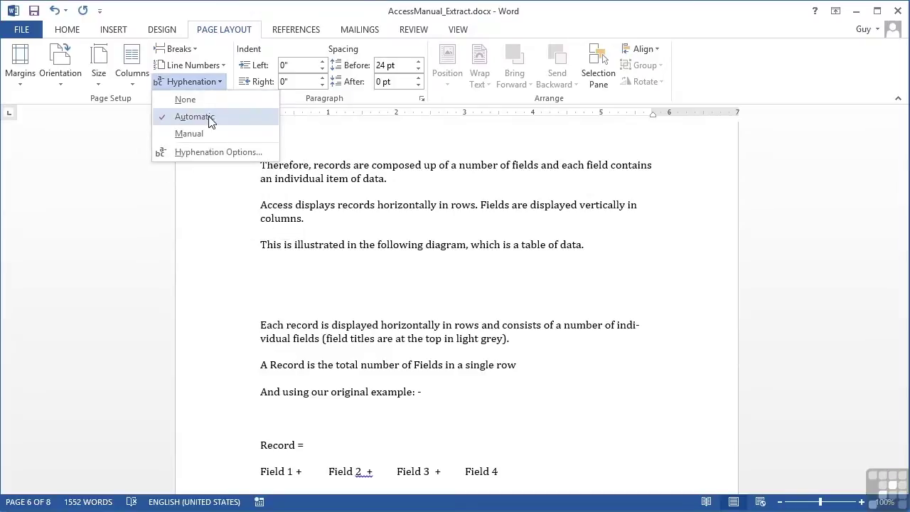
click(208, 154)
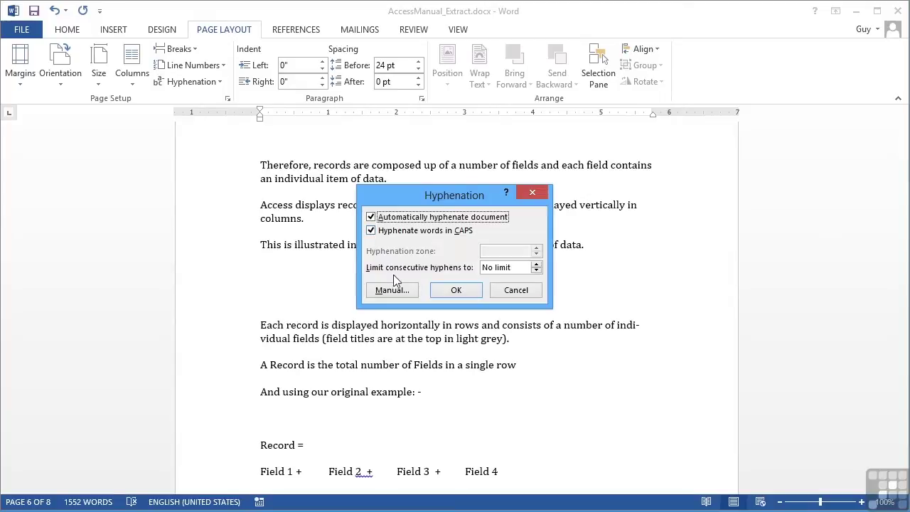
click(537, 263)
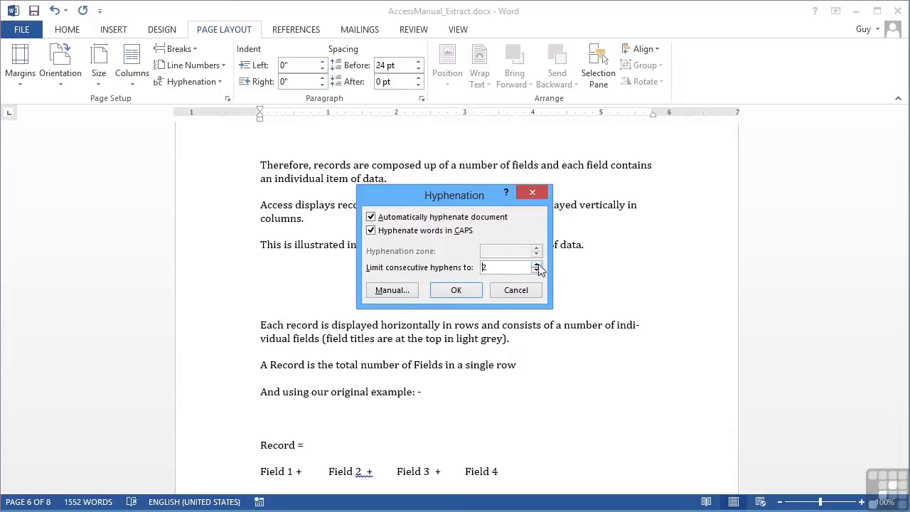
click(537, 264)
click(538, 271)
click(538, 271)
click(382, 291)
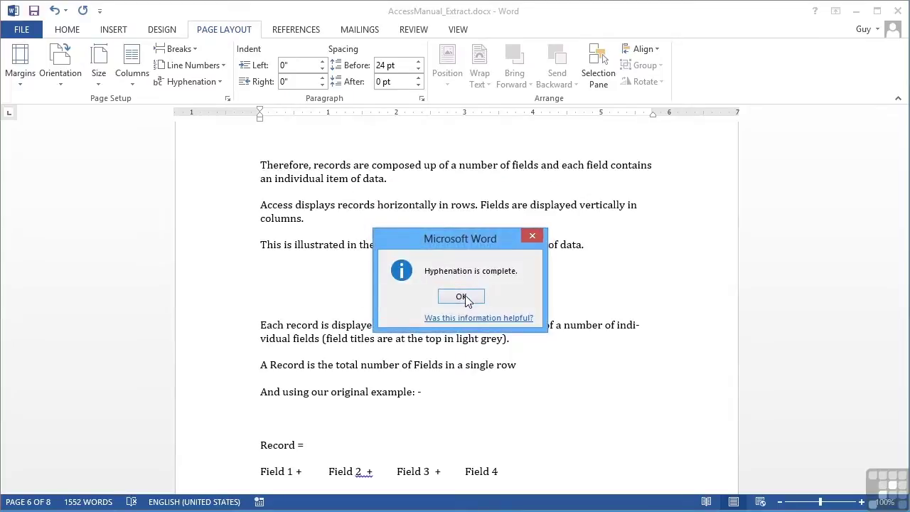
Step: Dismiss the completion message and set hyphenation to None
click(465, 297)
scroll(469, 296, up, 5)
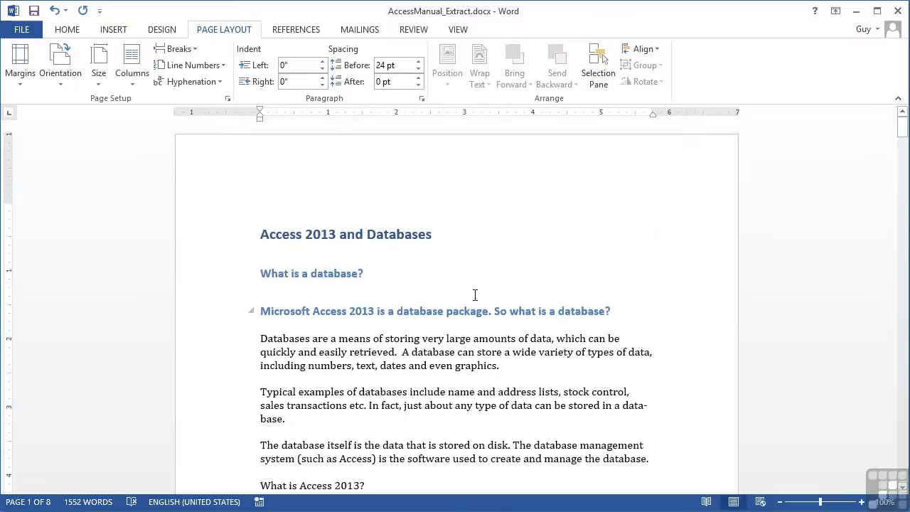
click(213, 83)
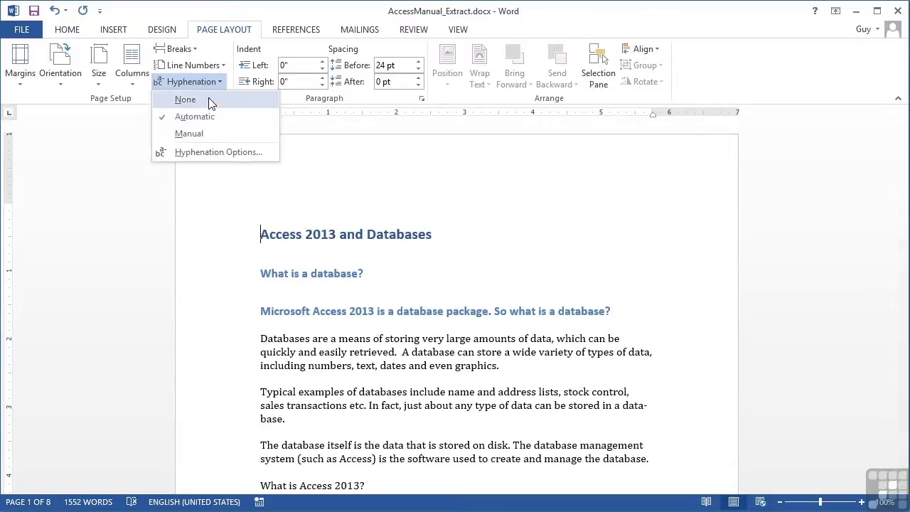
click(195, 101)
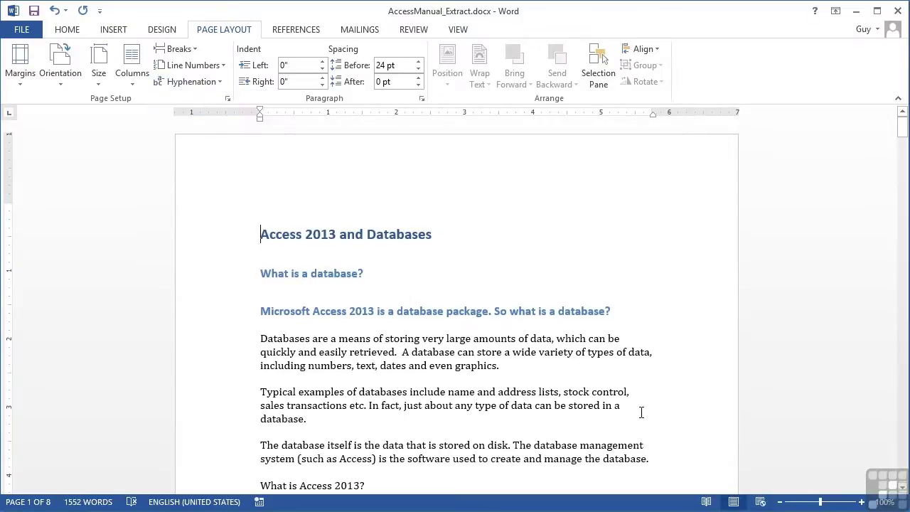
Step: Start Manual hyphenation and accept the break in 'data-base'
click(219, 83)
click(215, 130)
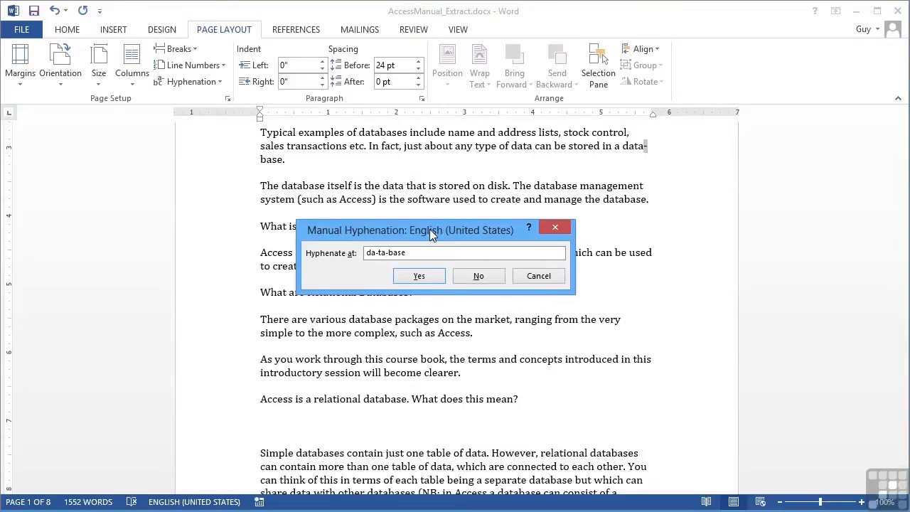
drag(430, 229, 435, 287)
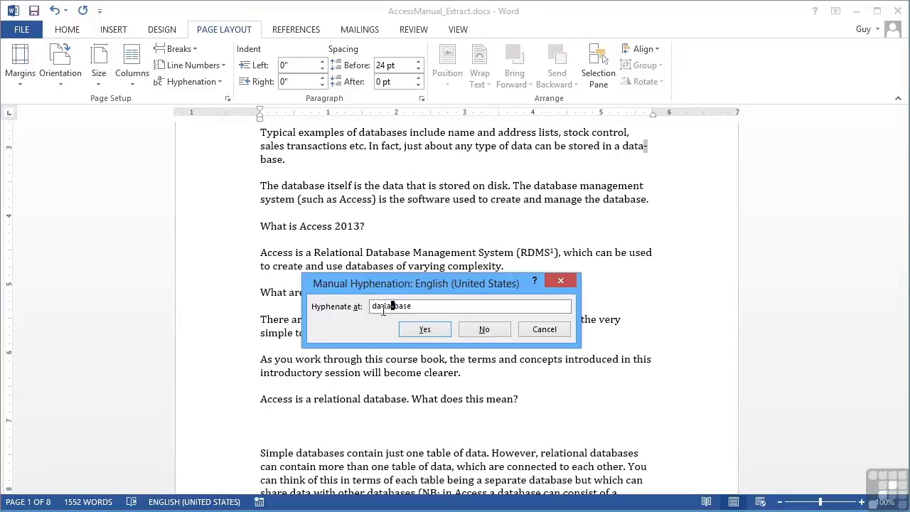
click(382, 306)
click(432, 330)
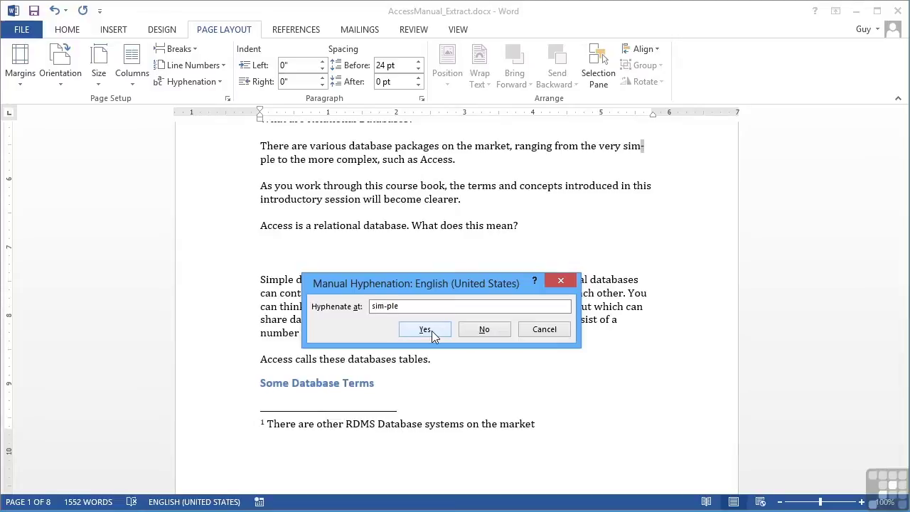
Step: Decline breaks for simple, number, actually, designed, individual, identify and provide, finishing the pass
click(470, 331)
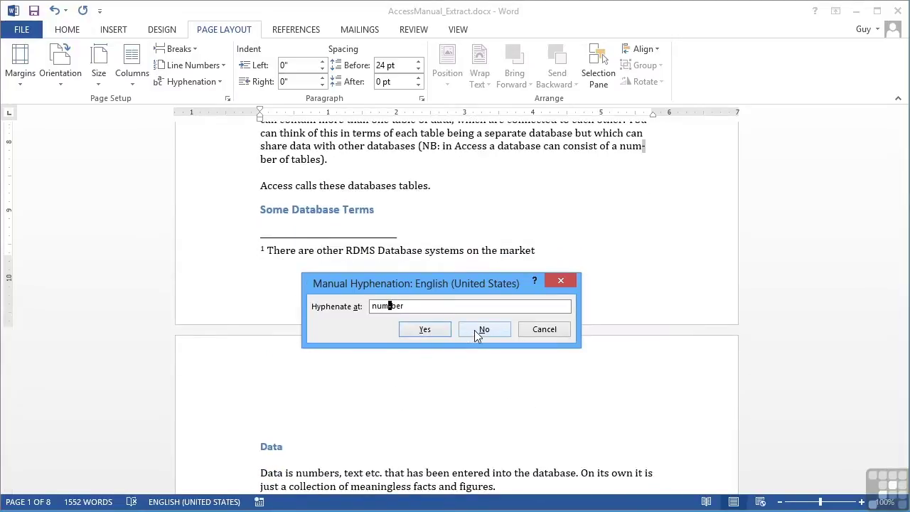
click(475, 330)
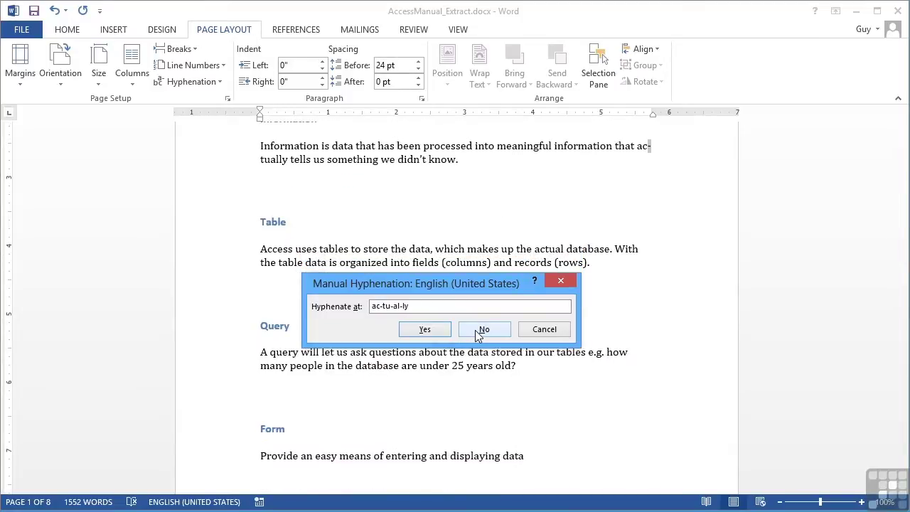
click(392, 305)
click(474, 330)
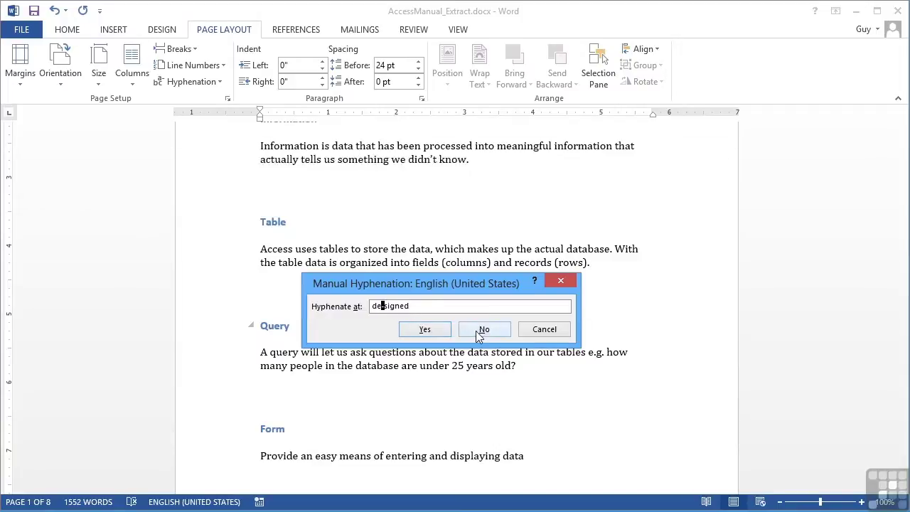
click(434, 332)
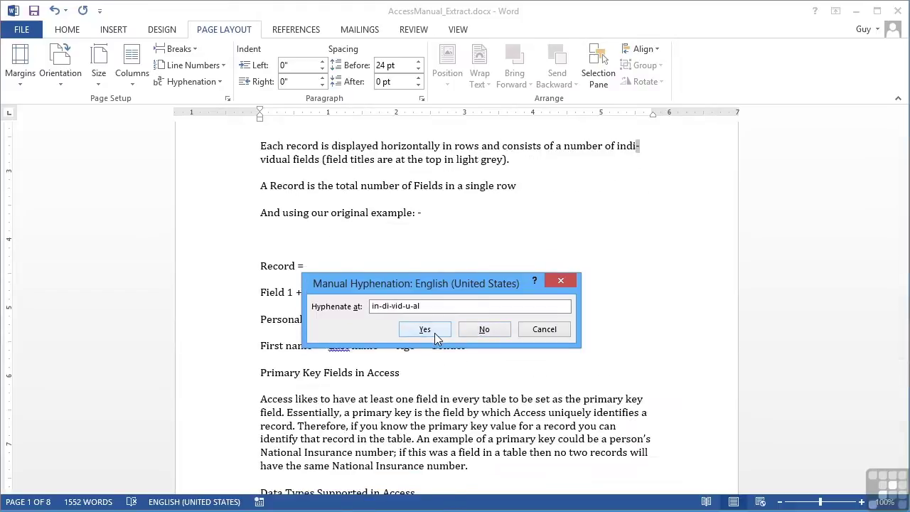
click(483, 332)
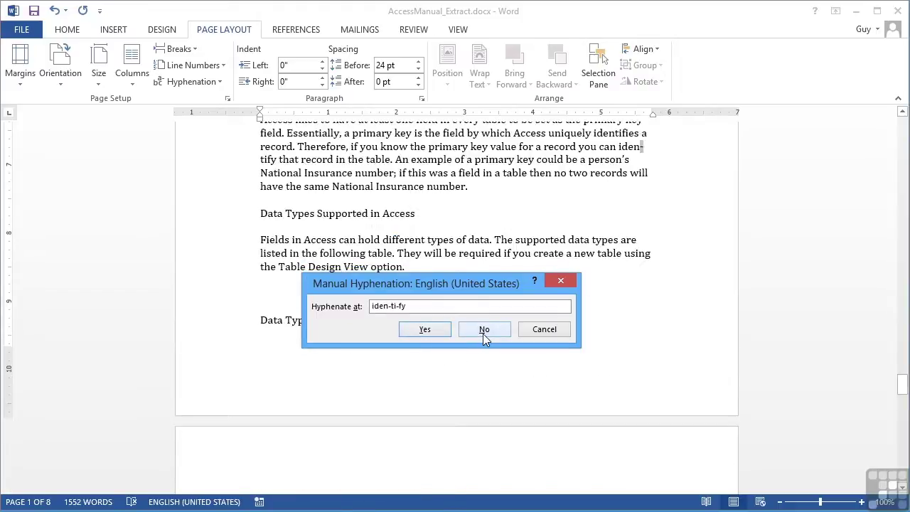
click(472, 329)
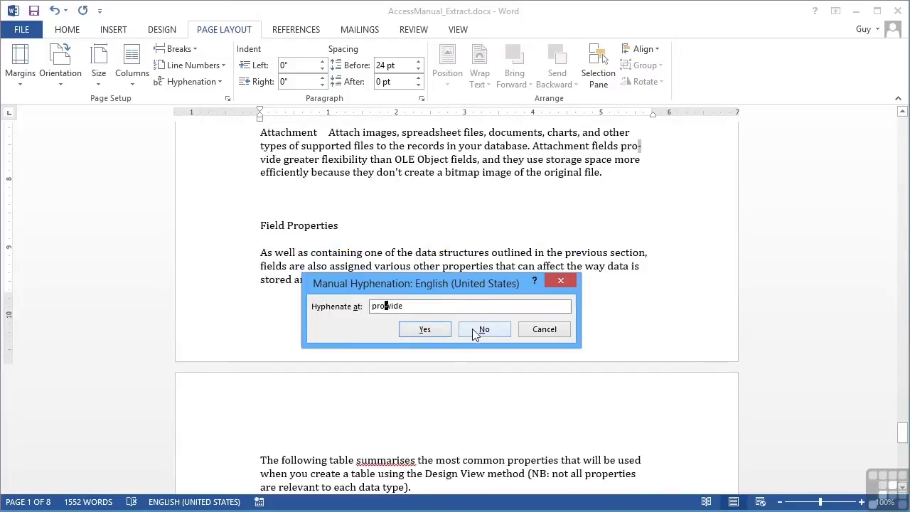
click(472, 329)
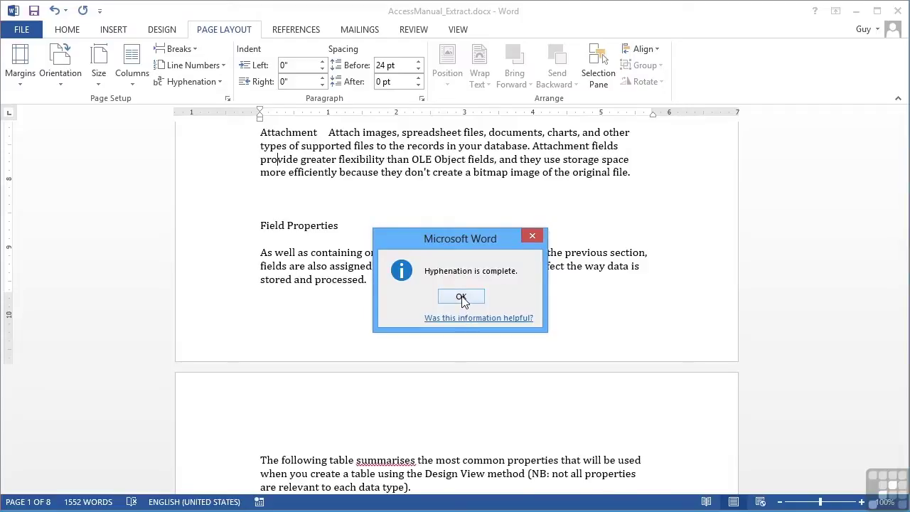
click(462, 298)
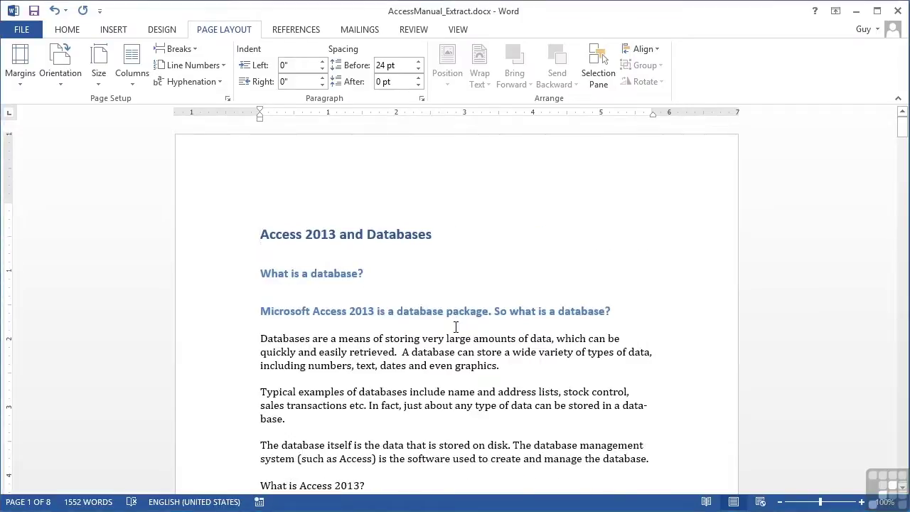
Step: Scroll through page 1 to confirm the 'data-base' break, then reopen the Hyphenation menu
scroll(455, 326, down, 3)
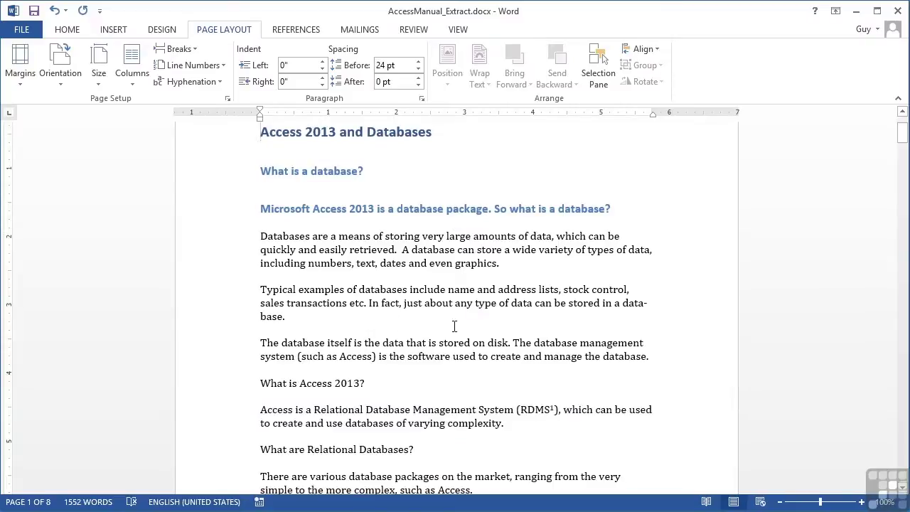
scroll(395, 322, down, 3)
scroll(396, 322, down, 2)
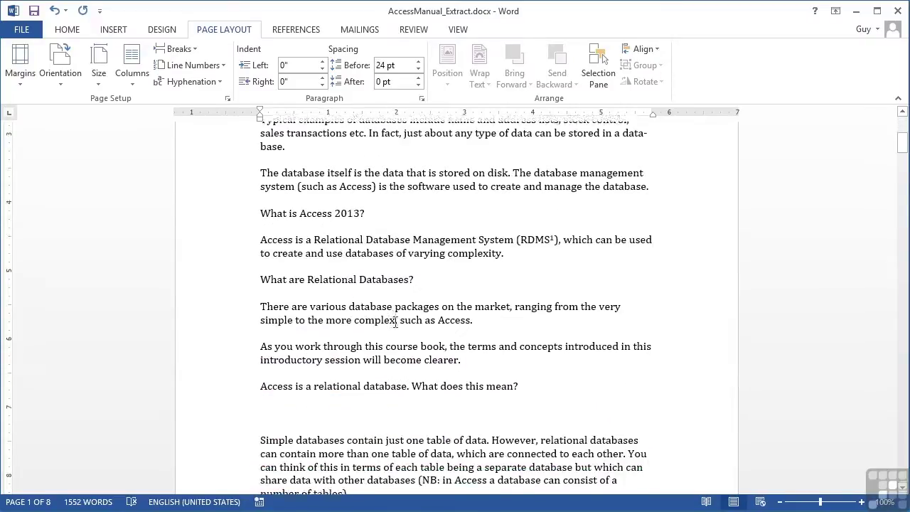
scroll(395, 322, down, 2)
scroll(395, 322, down, 2)
scroll(396, 322, down, 2)
scroll(395, 321, down, 2)
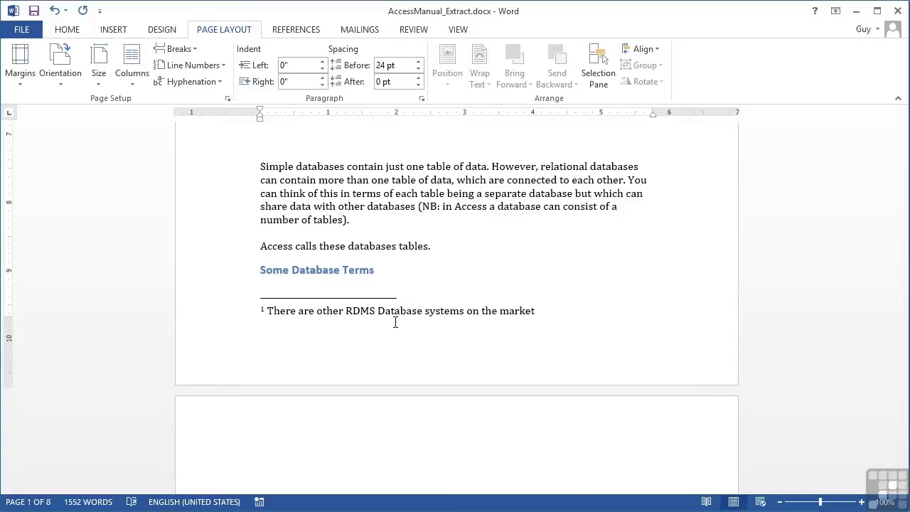
click(220, 82)
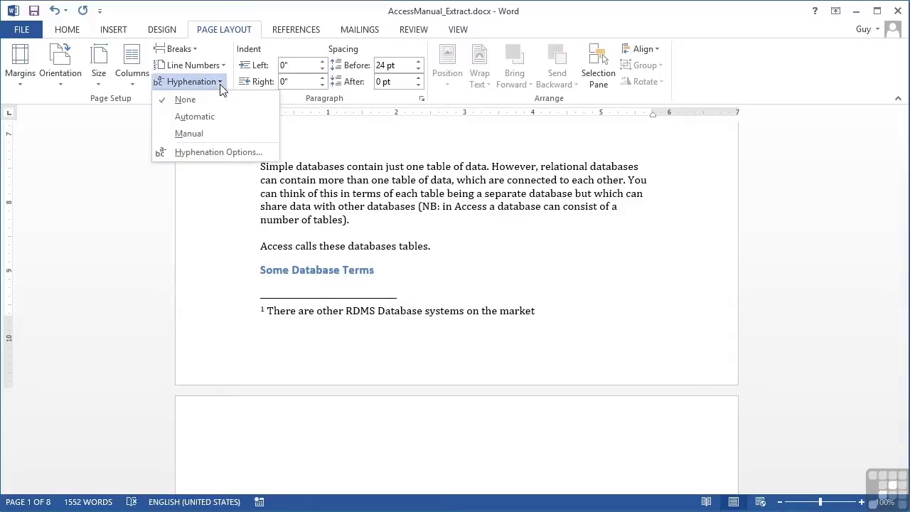